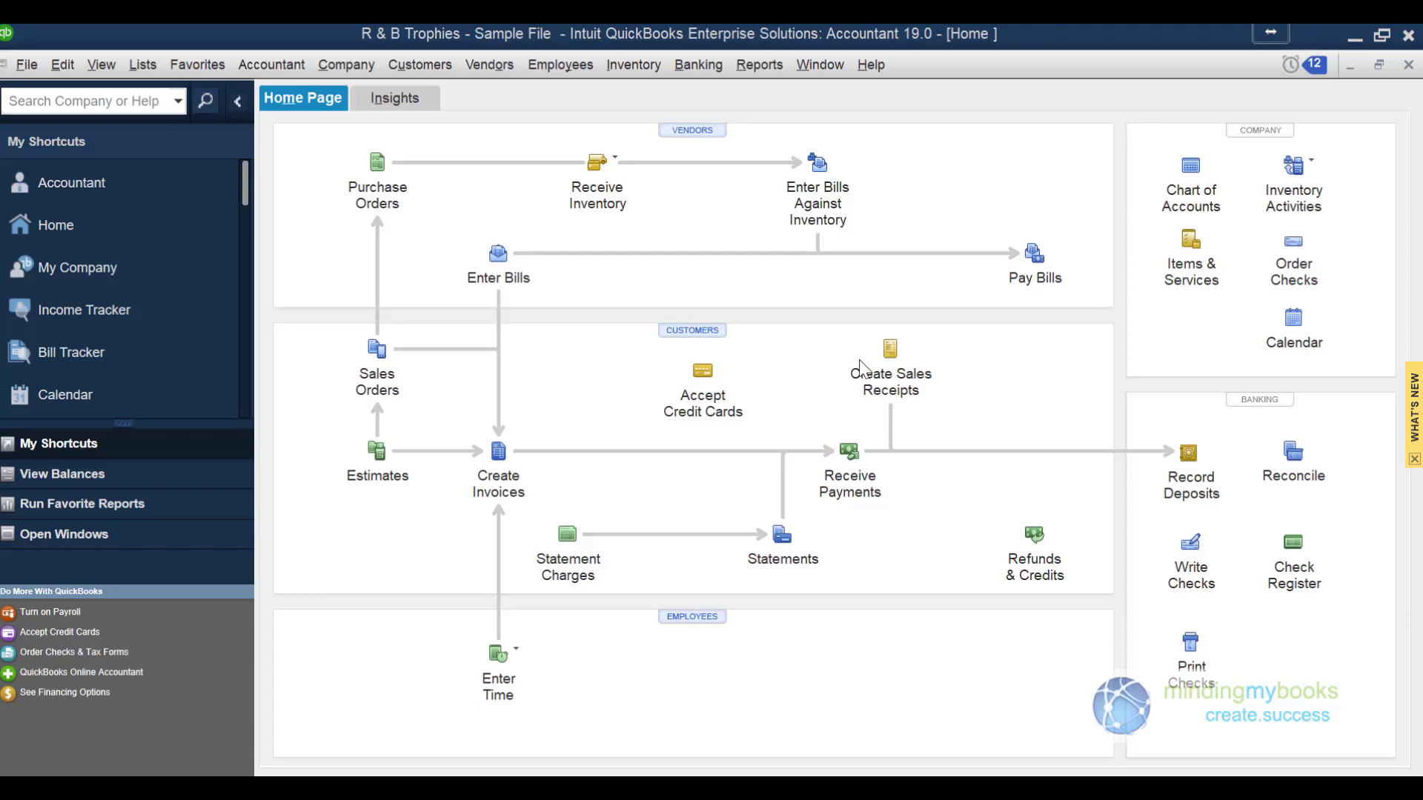
Open the Purchase Order Management Worksheet from the Inventory menu and maximize it.
{"action": "left_click", "coordinate": [634, 65]}
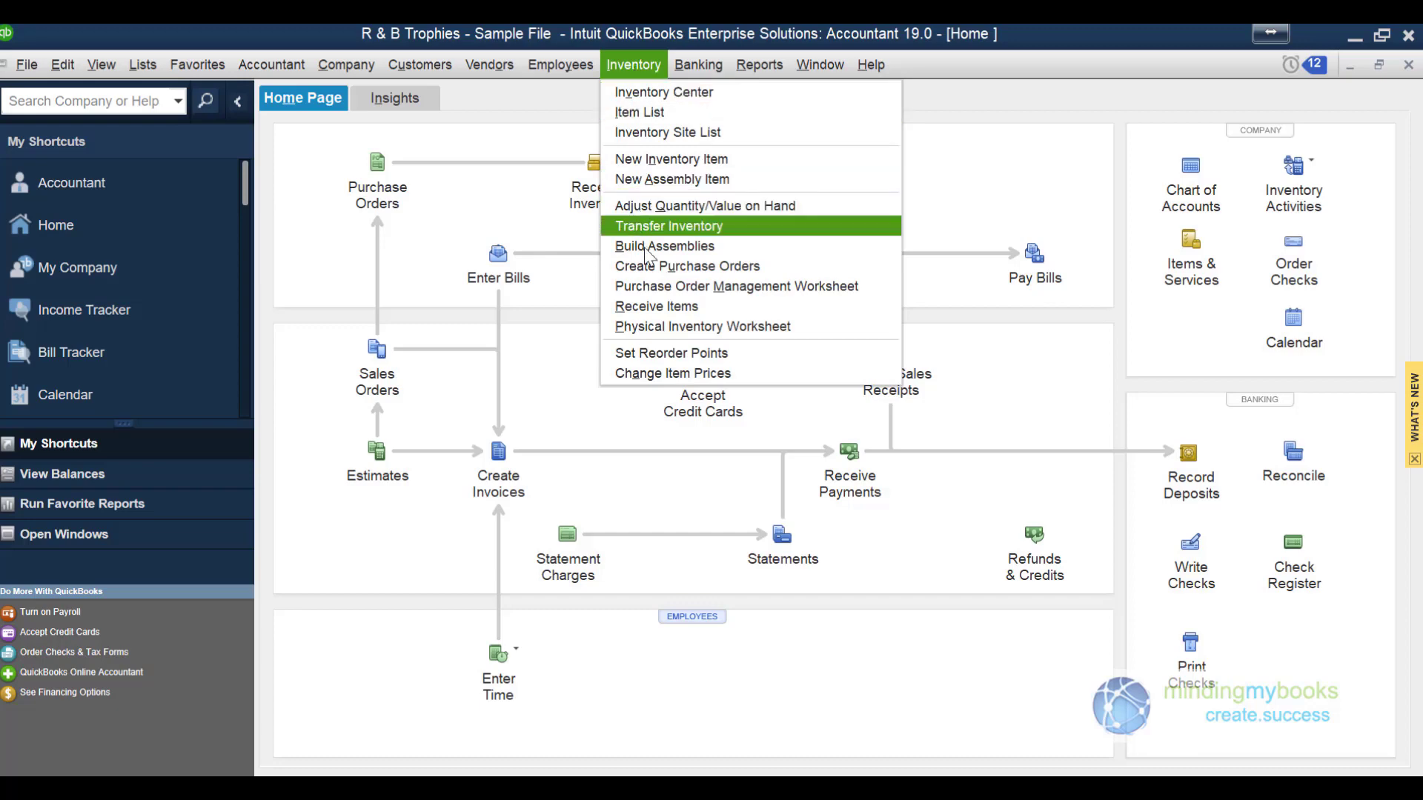
{"action": "left_click", "coordinate": [651, 286]}
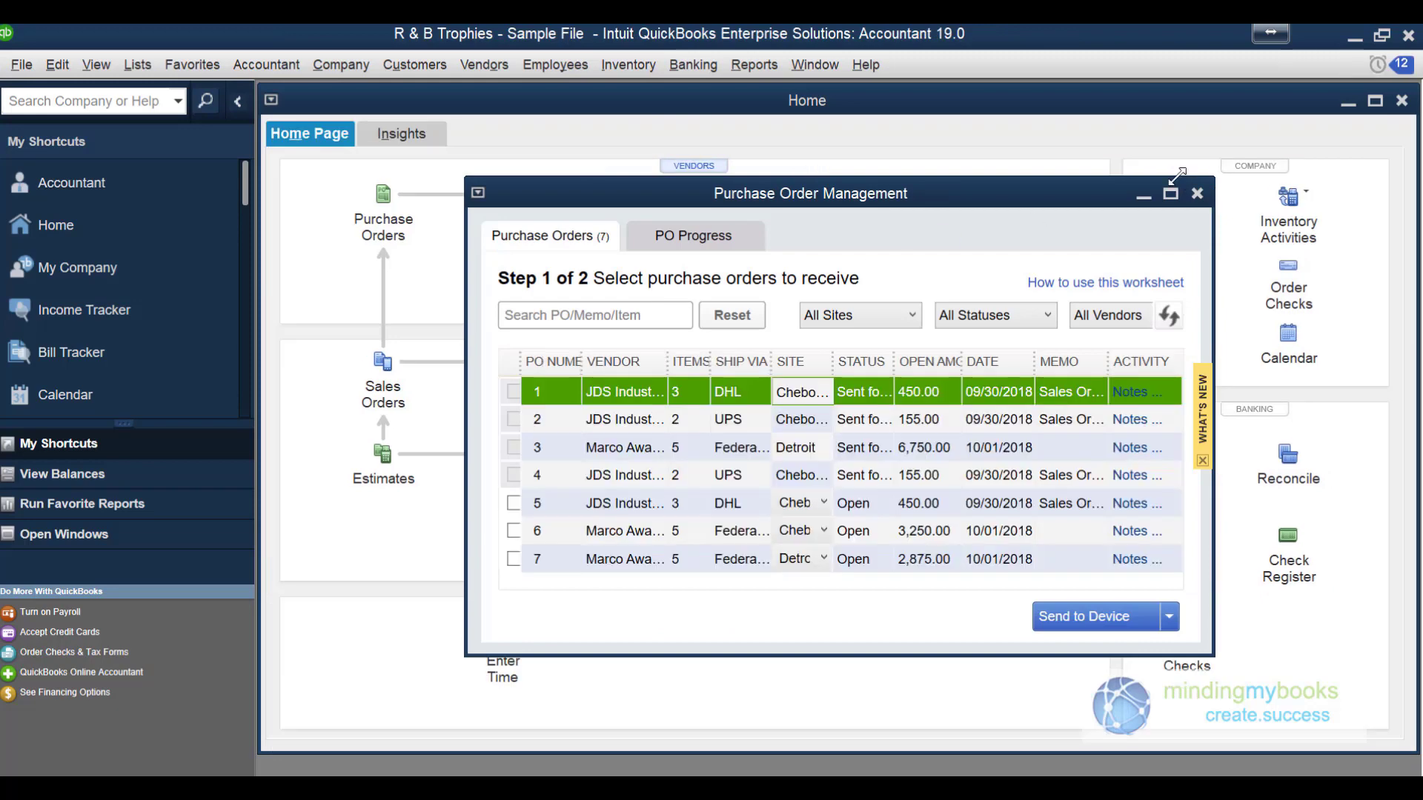
{"action": "left_click", "coordinate": [1177, 196]}
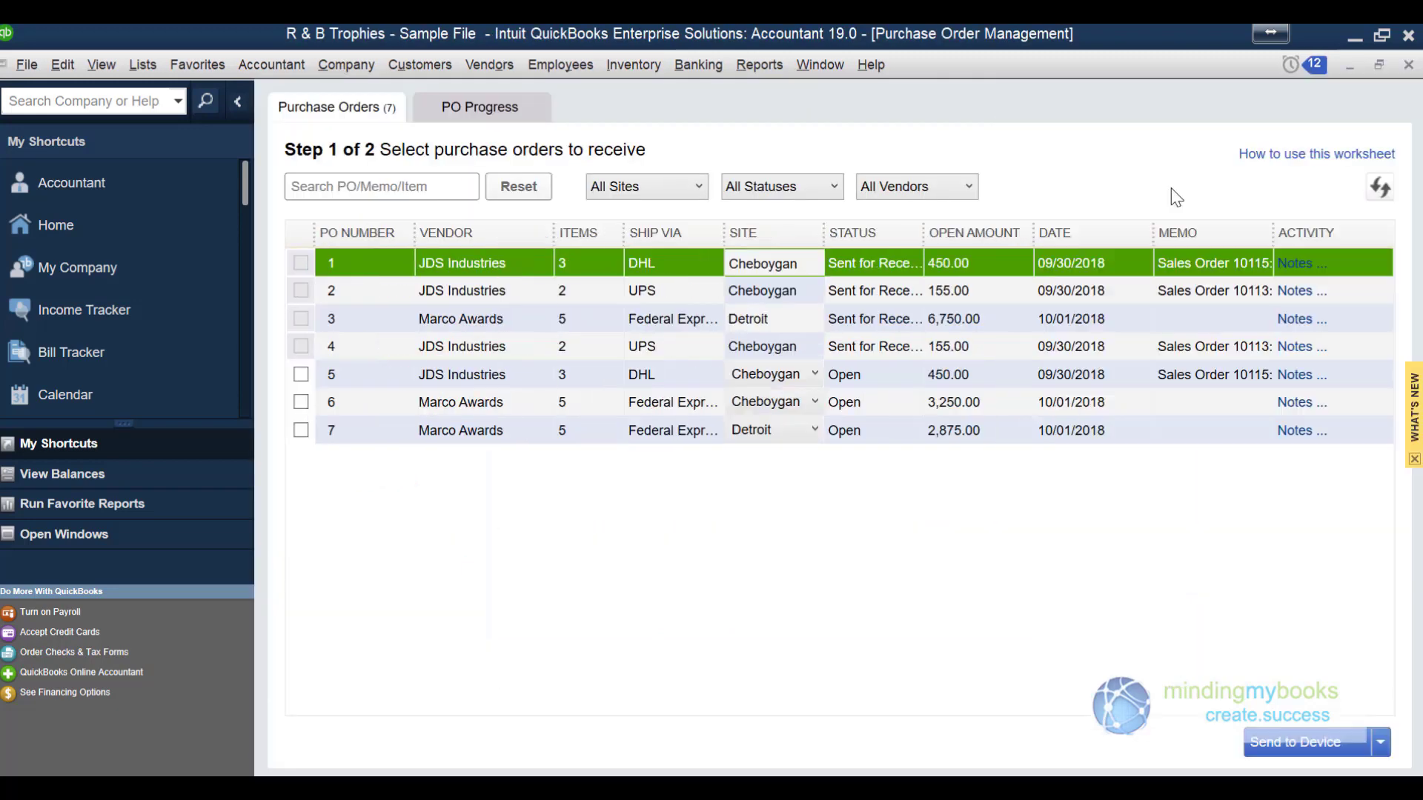
{"action": "left_click", "coordinate": [399, 190]}
{"action": "type", "text": "1"}
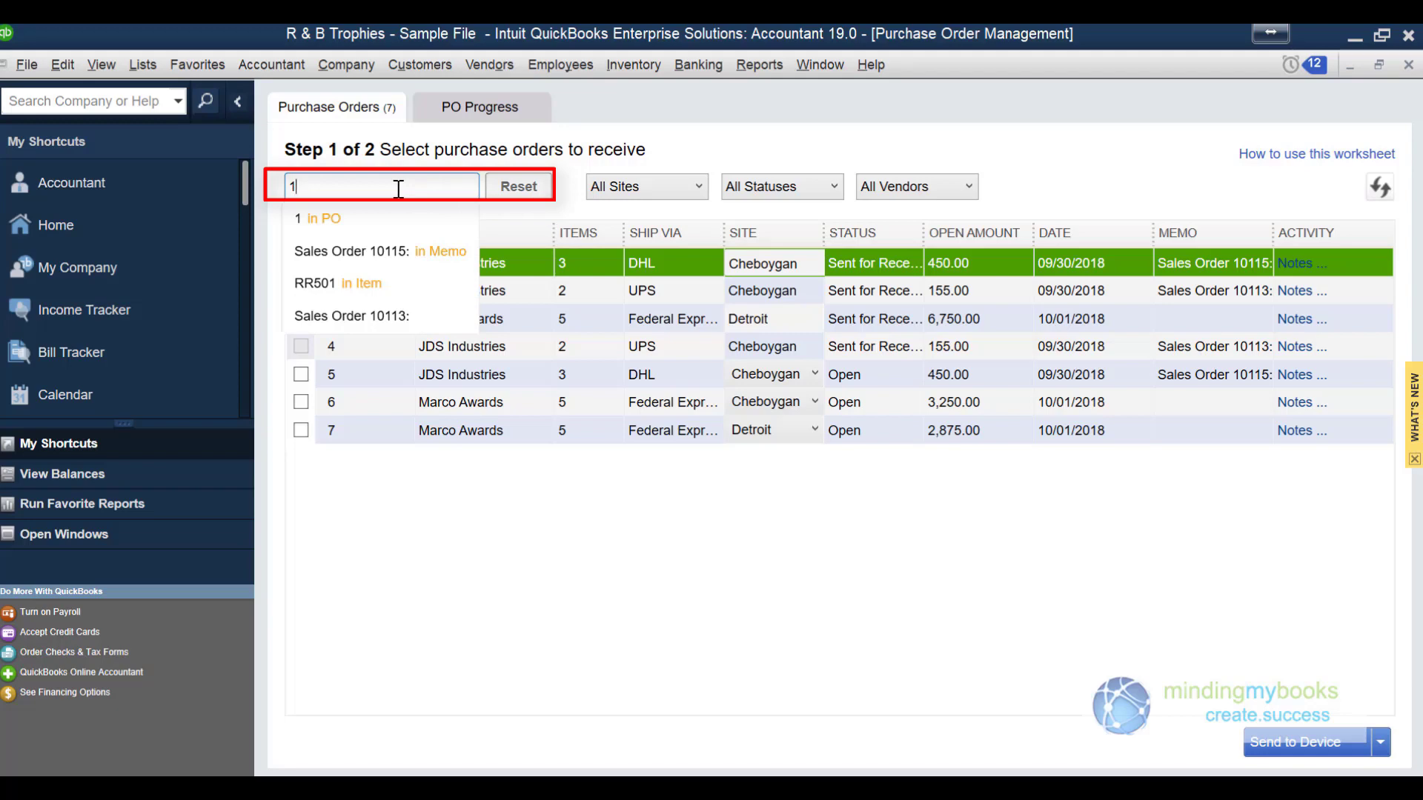
{"action": "key", "text": "BackSpace"}
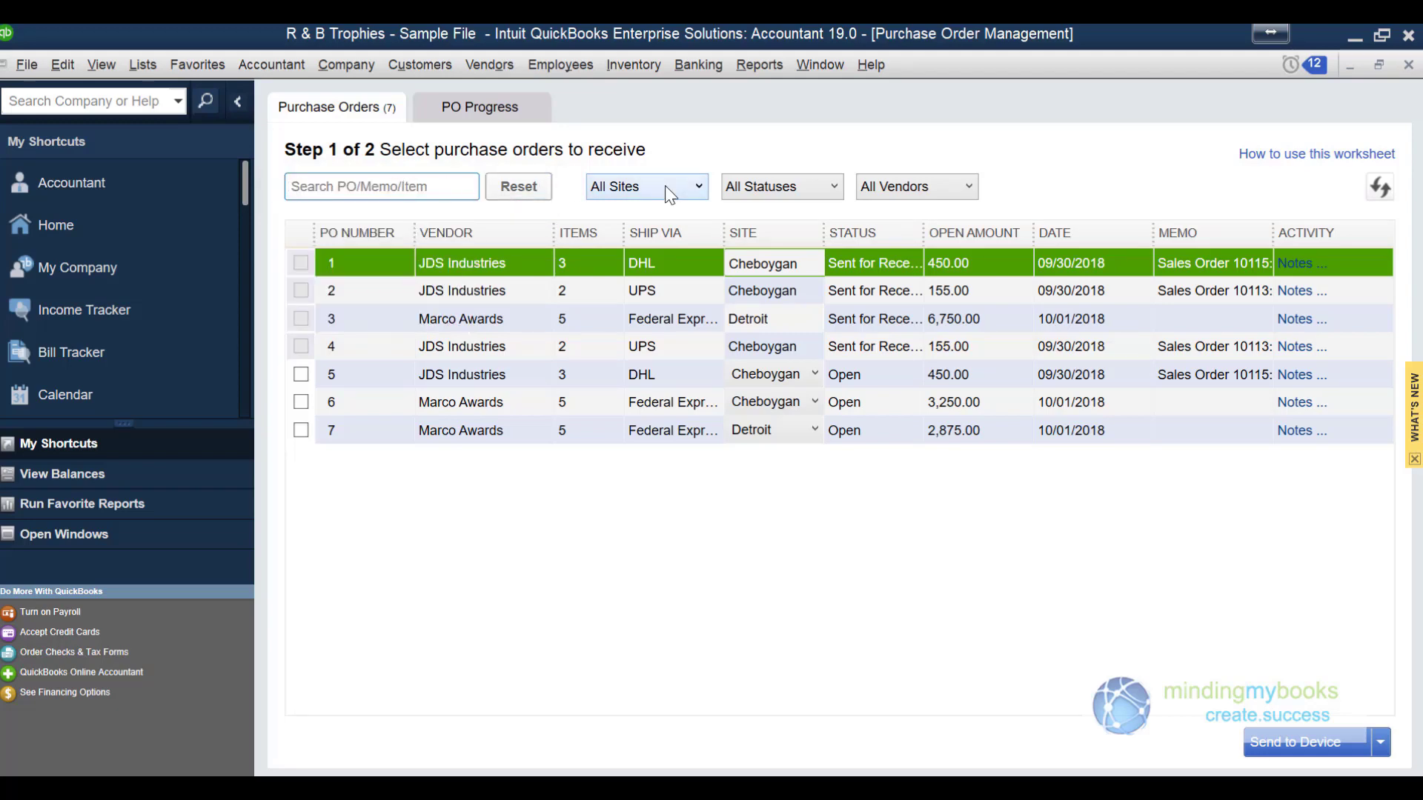
{"action": "left_click", "coordinate": [705, 187]}
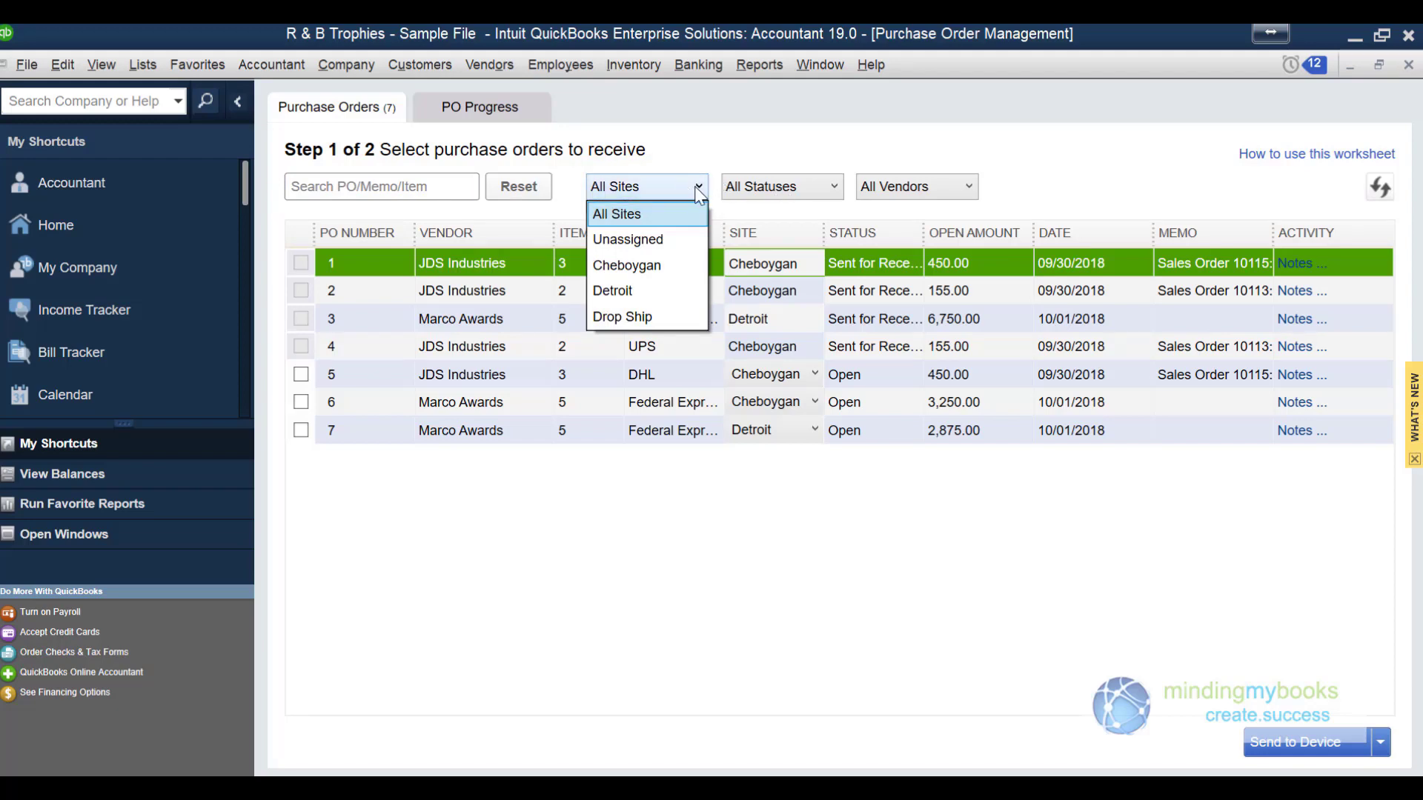
{"action": "left_click", "coordinate": [698, 186]}
{"action": "left_click", "coordinate": [837, 189]}
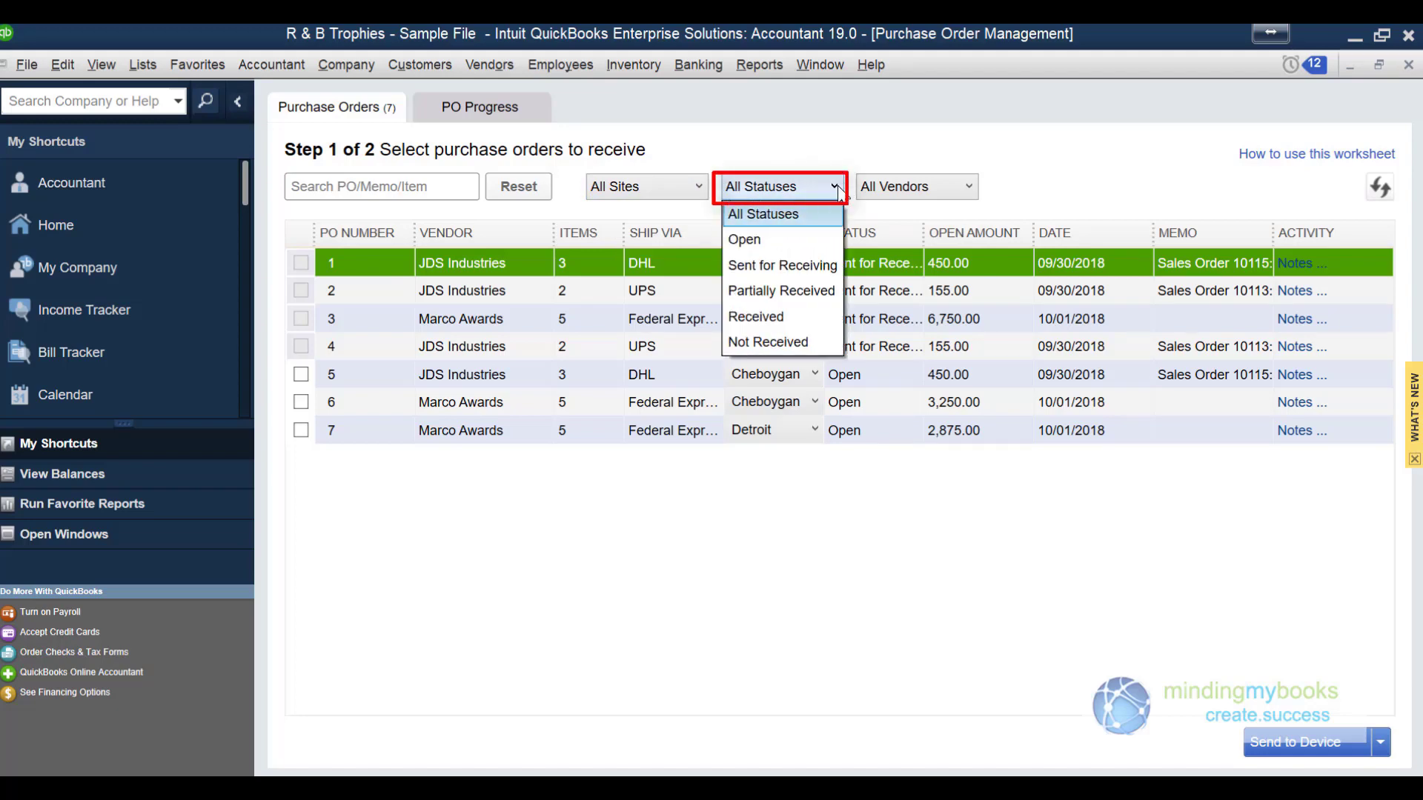
{"action": "left_click", "coordinate": [837, 189]}
{"action": "left_click", "coordinate": [971, 189]}
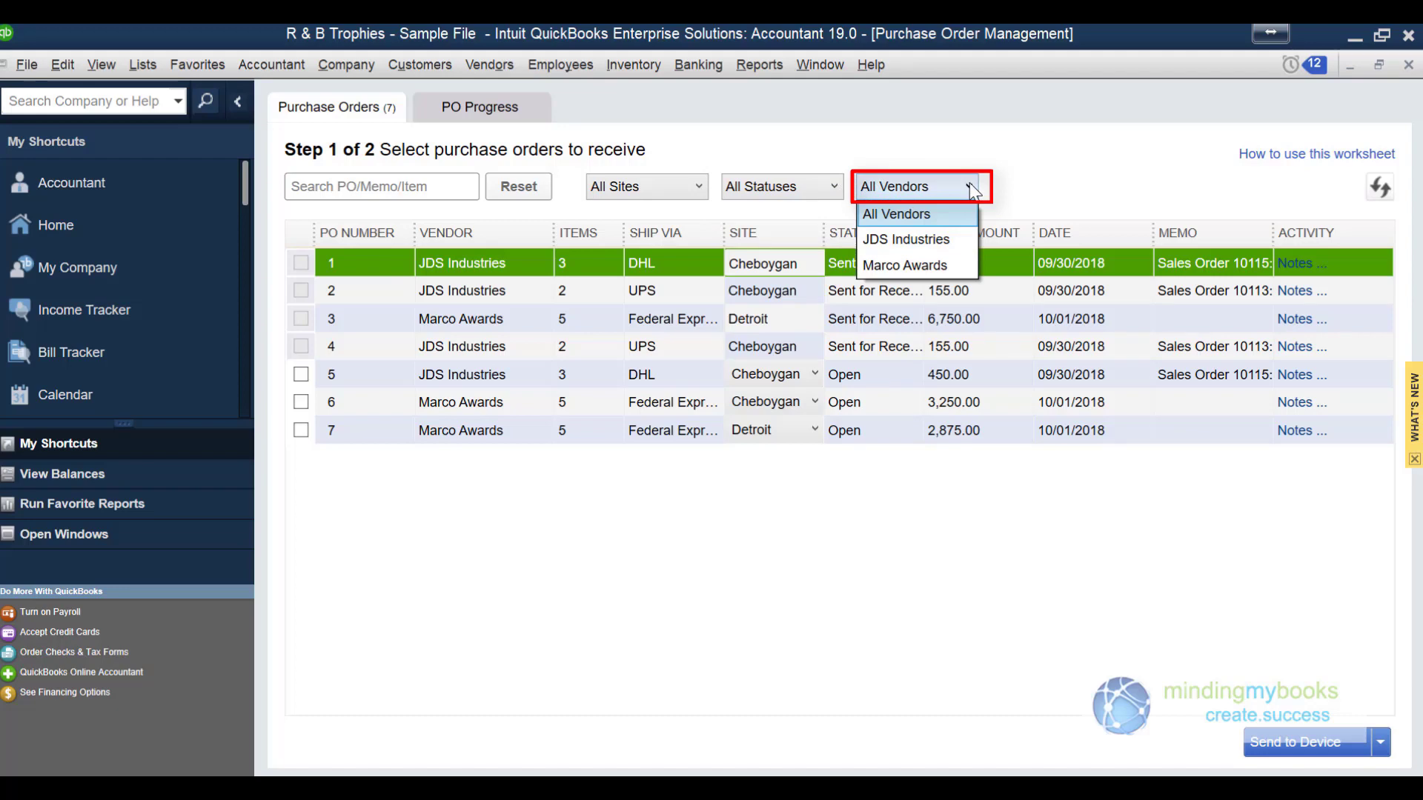
{"action": "left_click", "coordinate": [970, 182]}
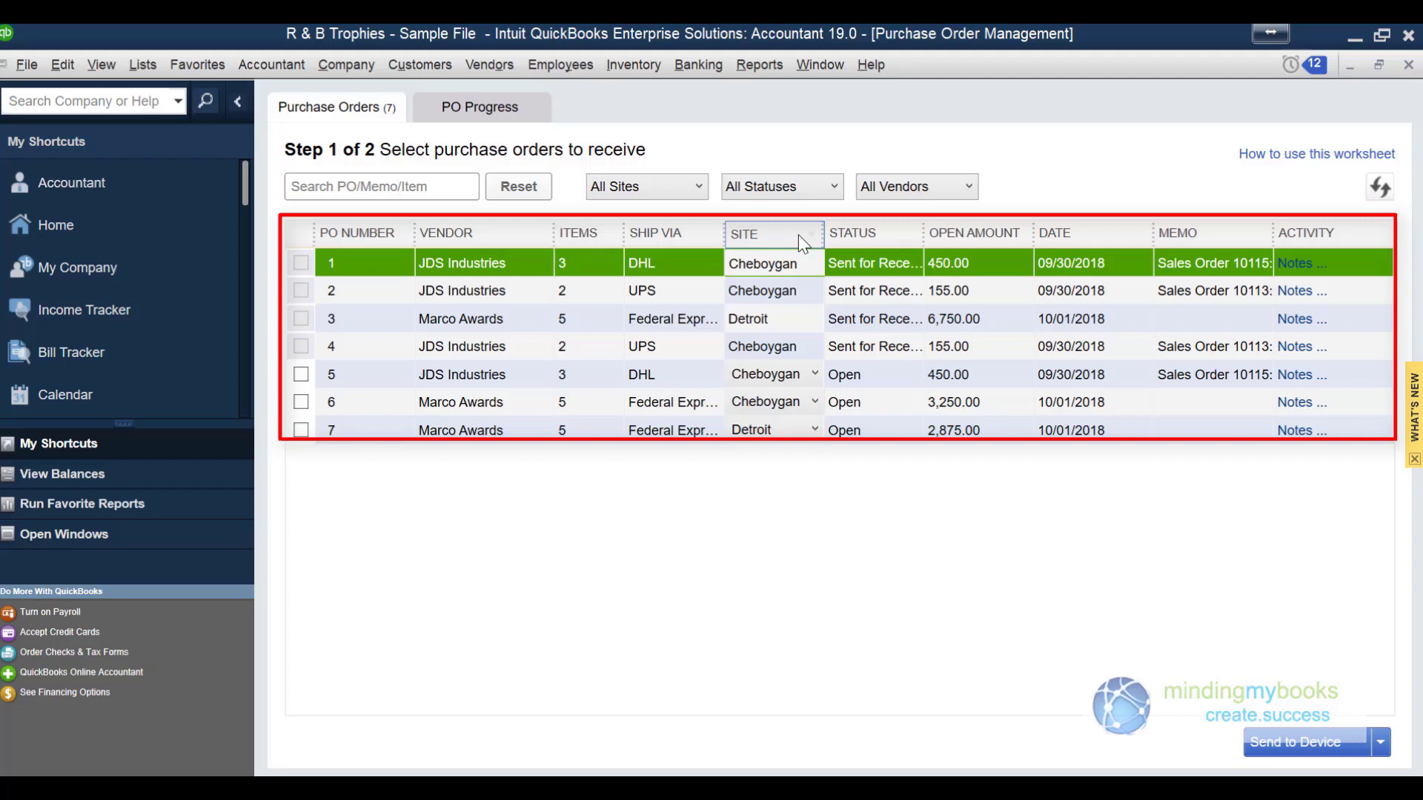
{"action": "left_click", "coordinate": [815, 430]}
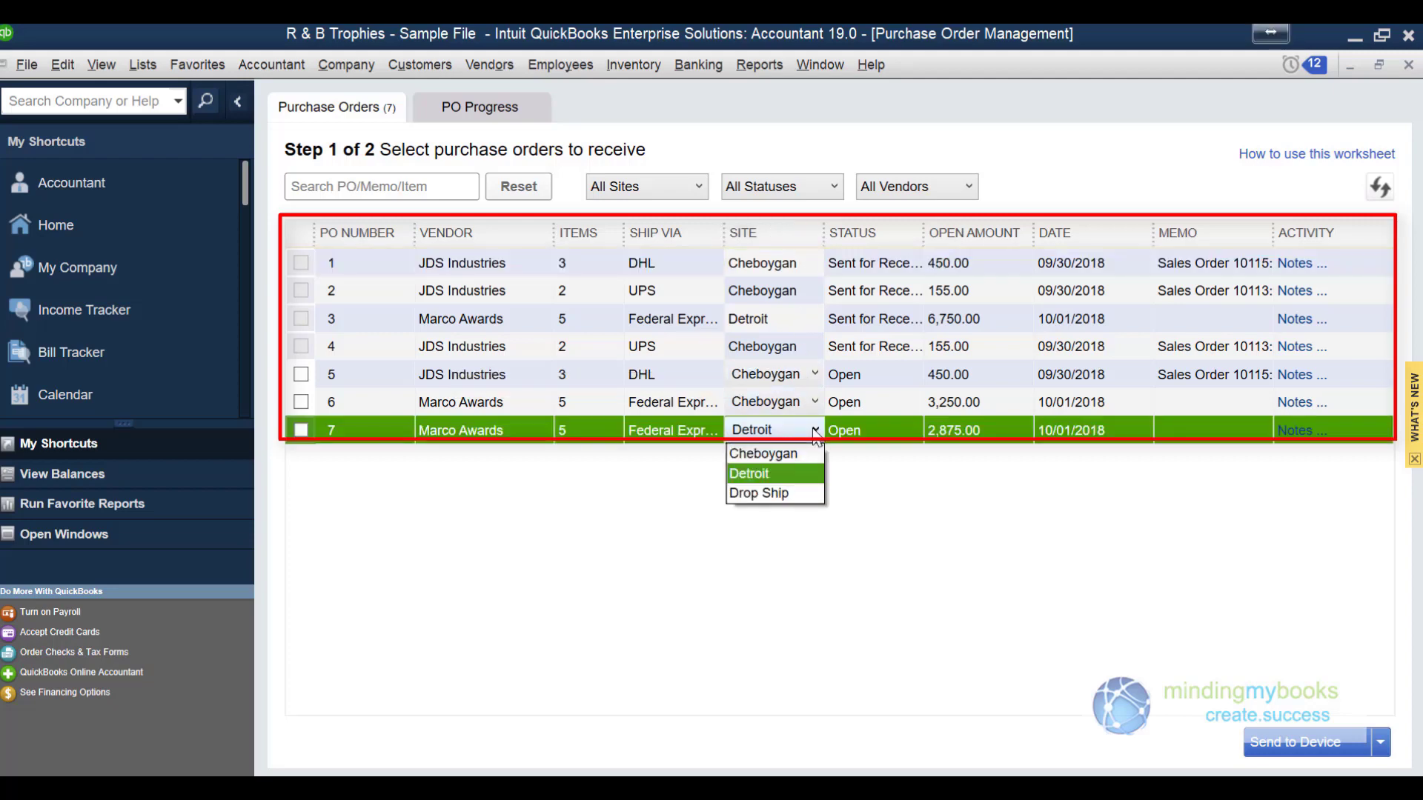
{"action": "left_click", "coordinate": [815, 433]}
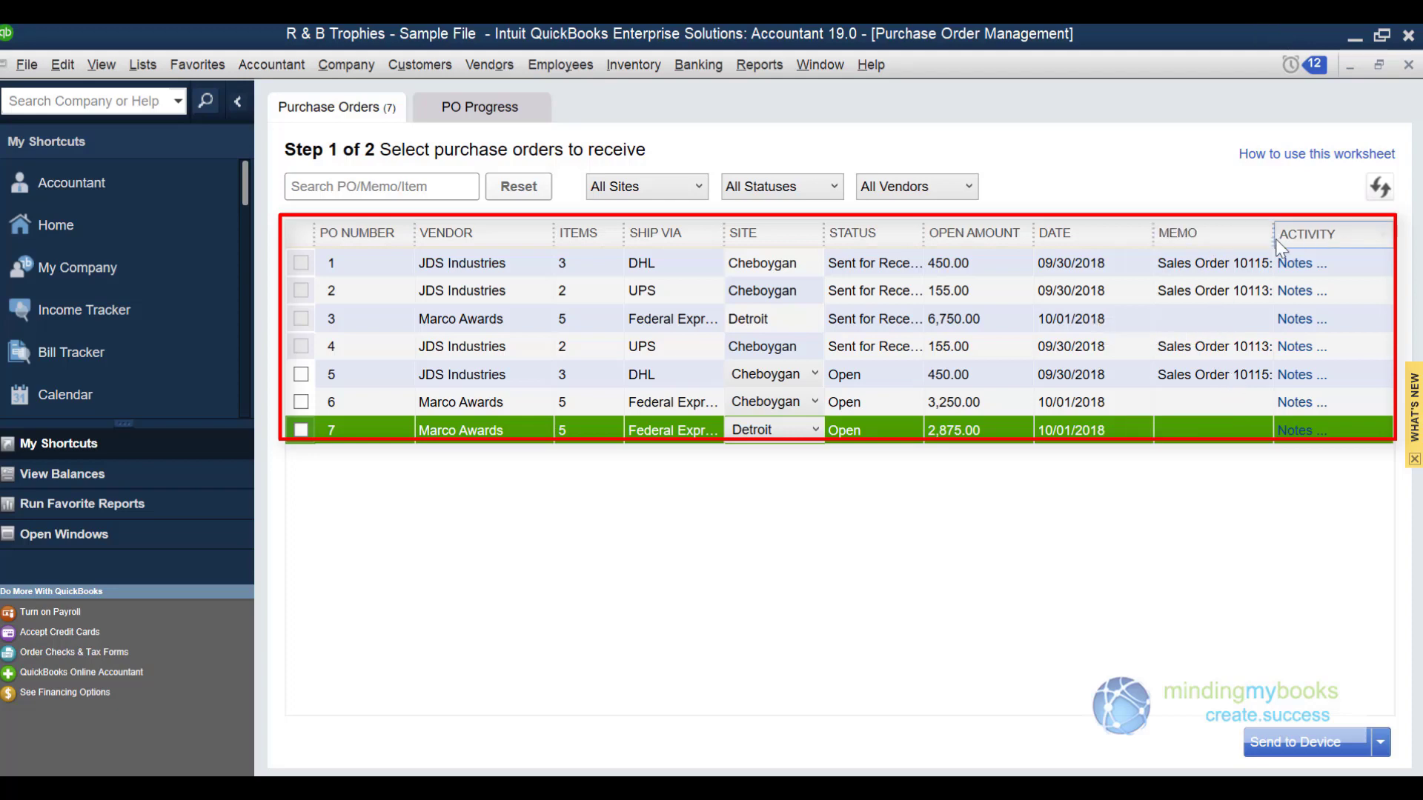
{"action": "left_click", "coordinate": [1294, 264]}
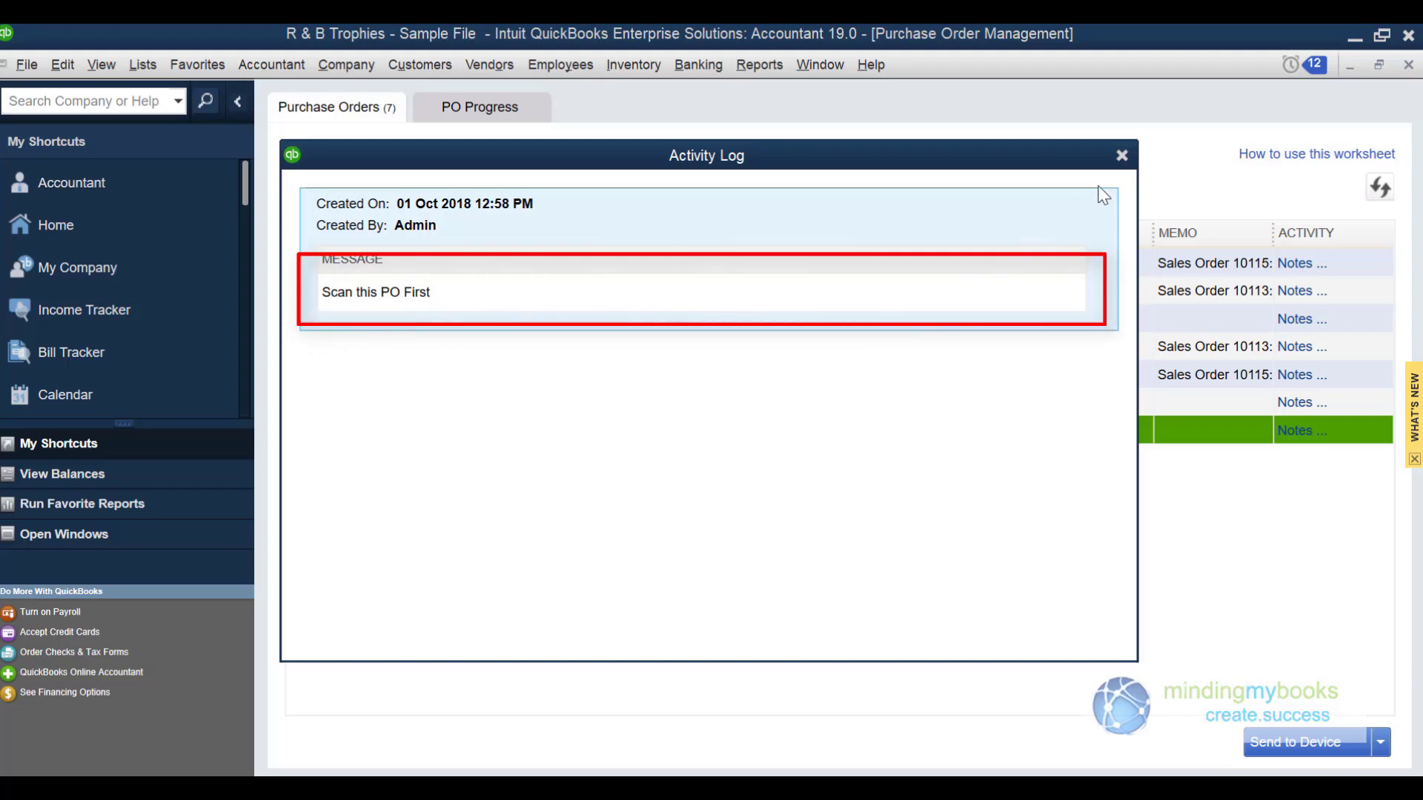
{"action": "left_click", "coordinate": [1121, 156]}
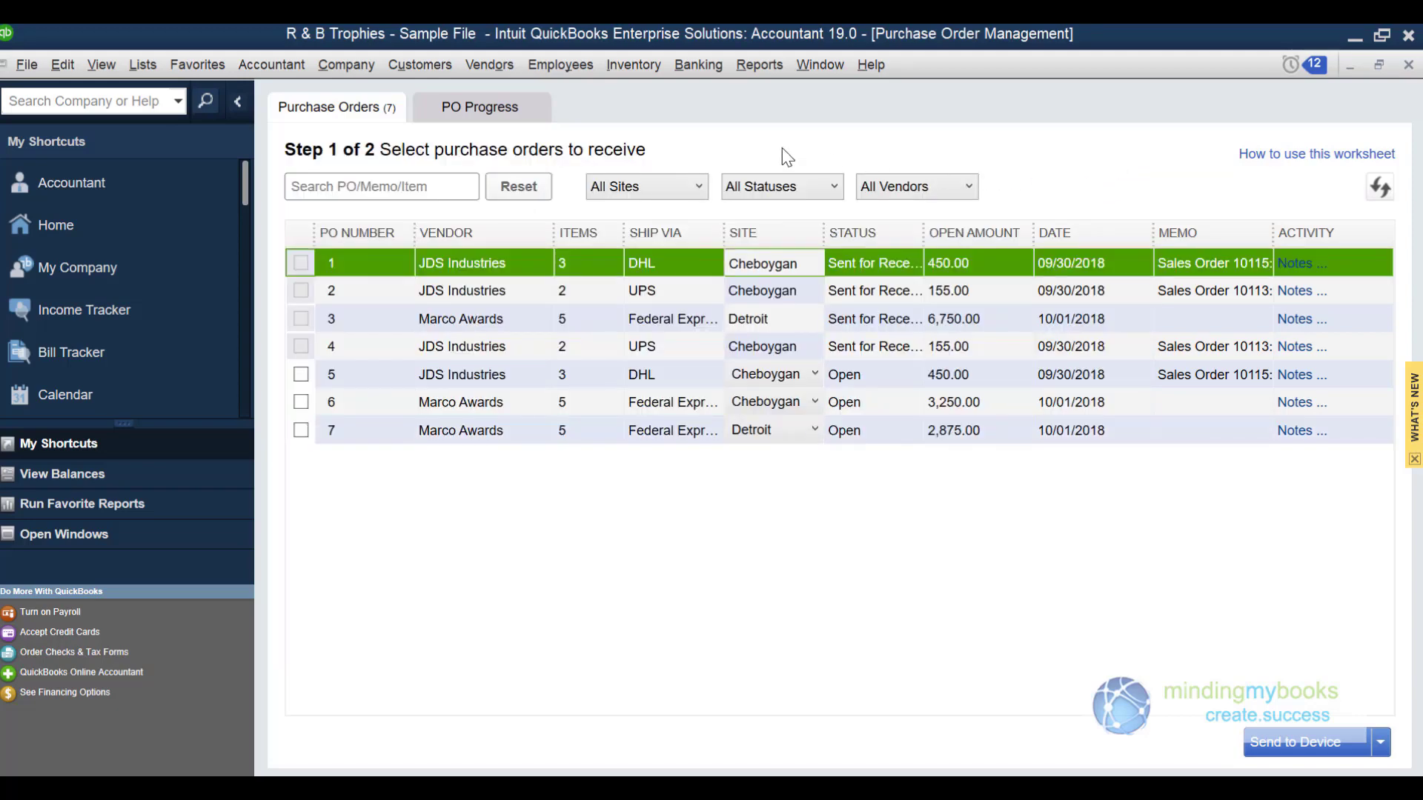
Filter the worksheet to Open status and vendor Marco Awards.
{"action": "left_click", "coordinate": [785, 194]}
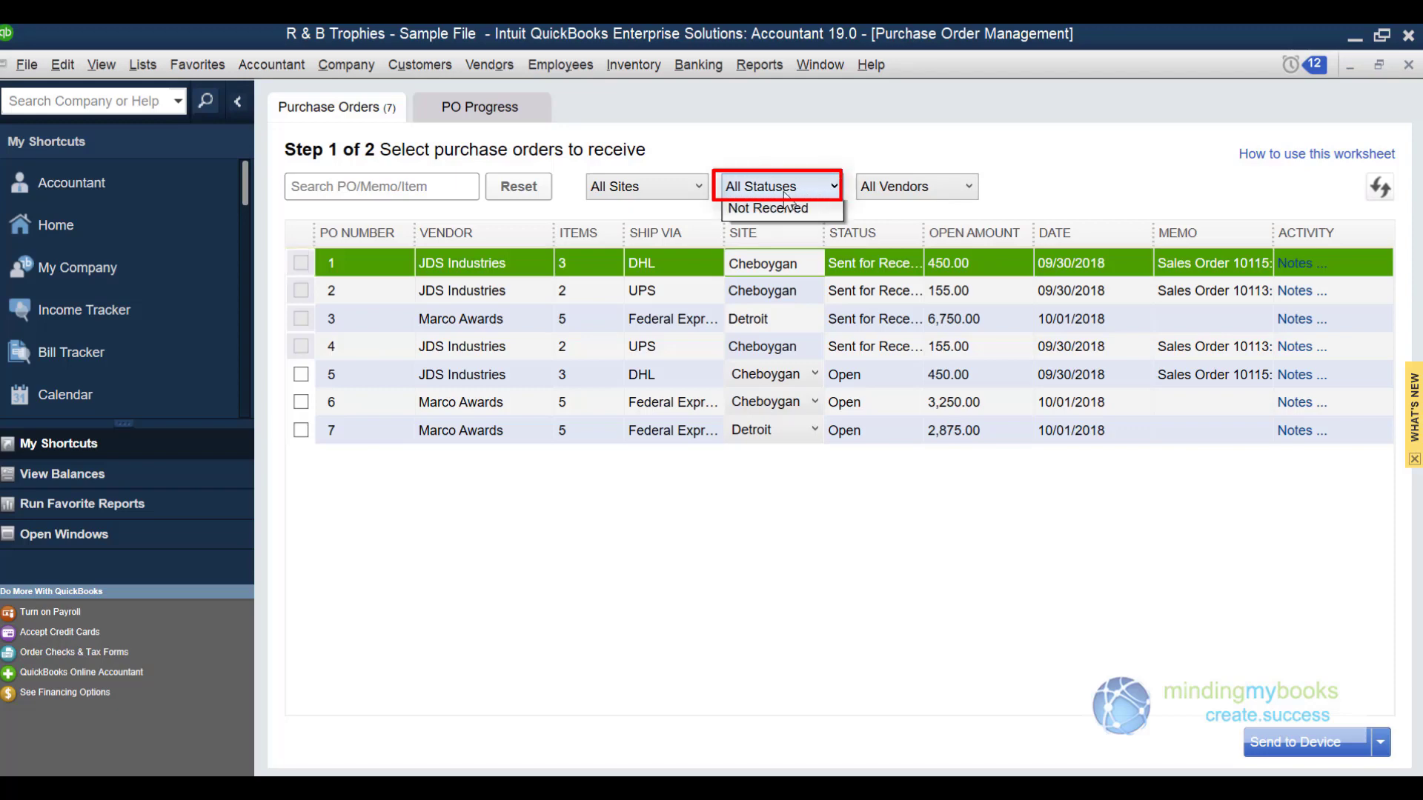
{"action": "left_click", "coordinate": [780, 236]}
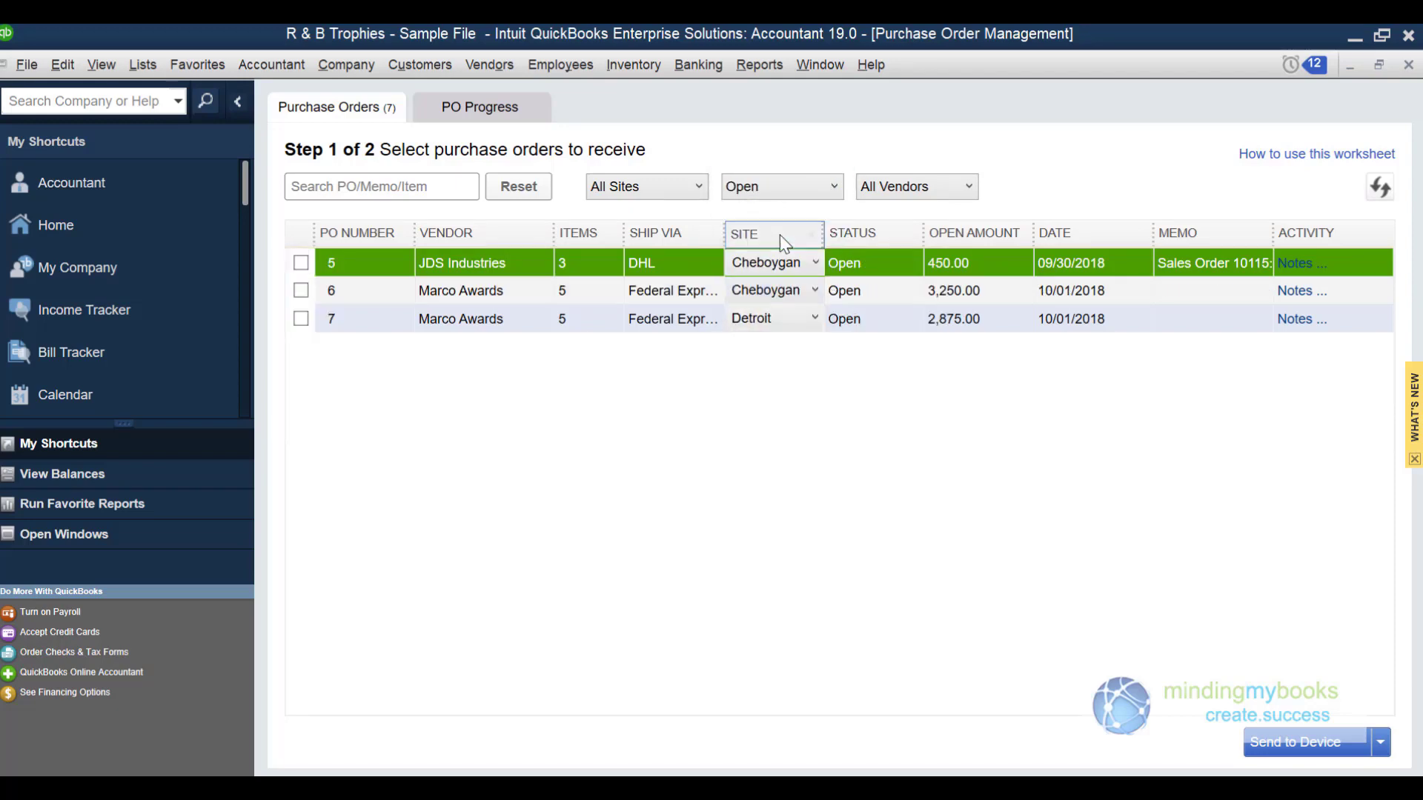
{"action": "left_click", "coordinate": [951, 191]}
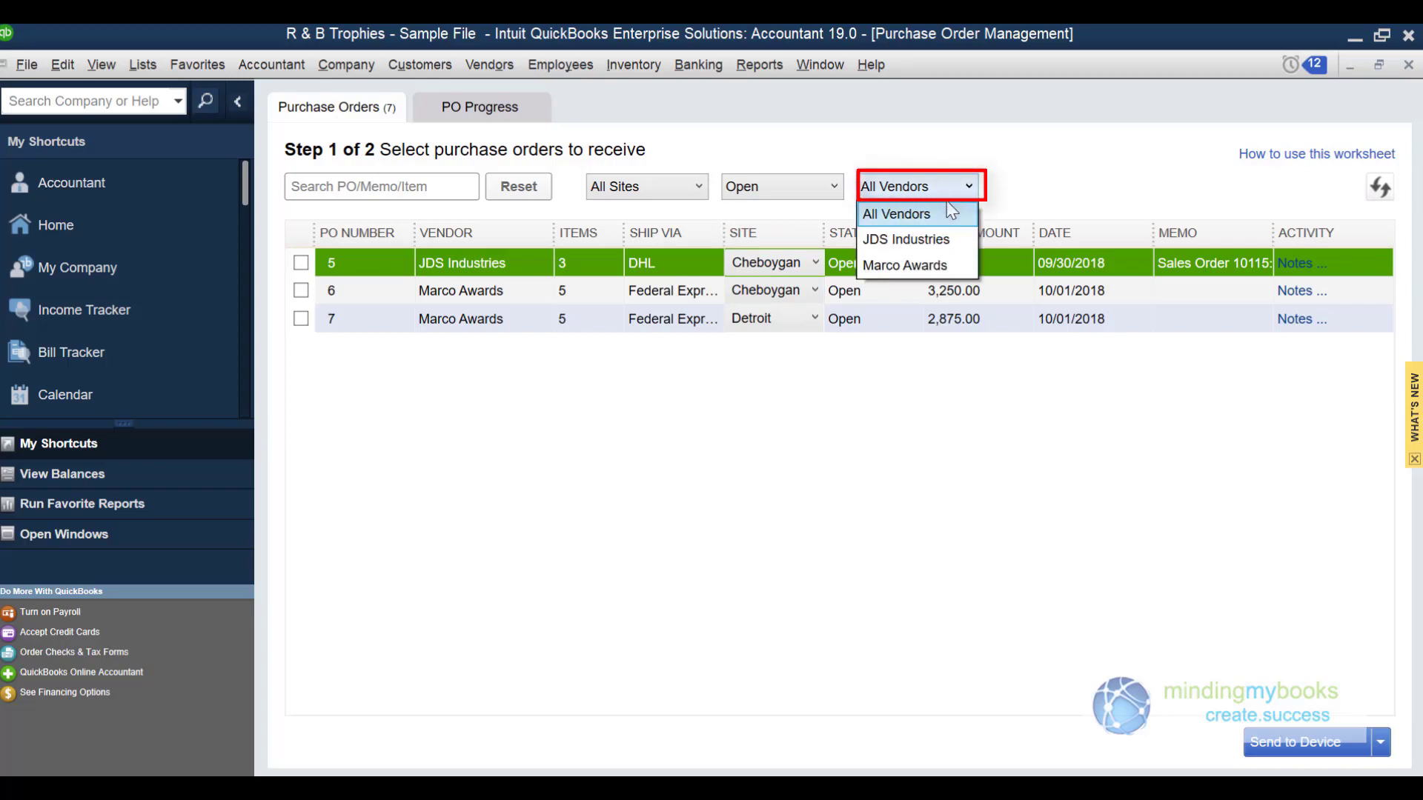
{"action": "left_click", "coordinate": [948, 266]}
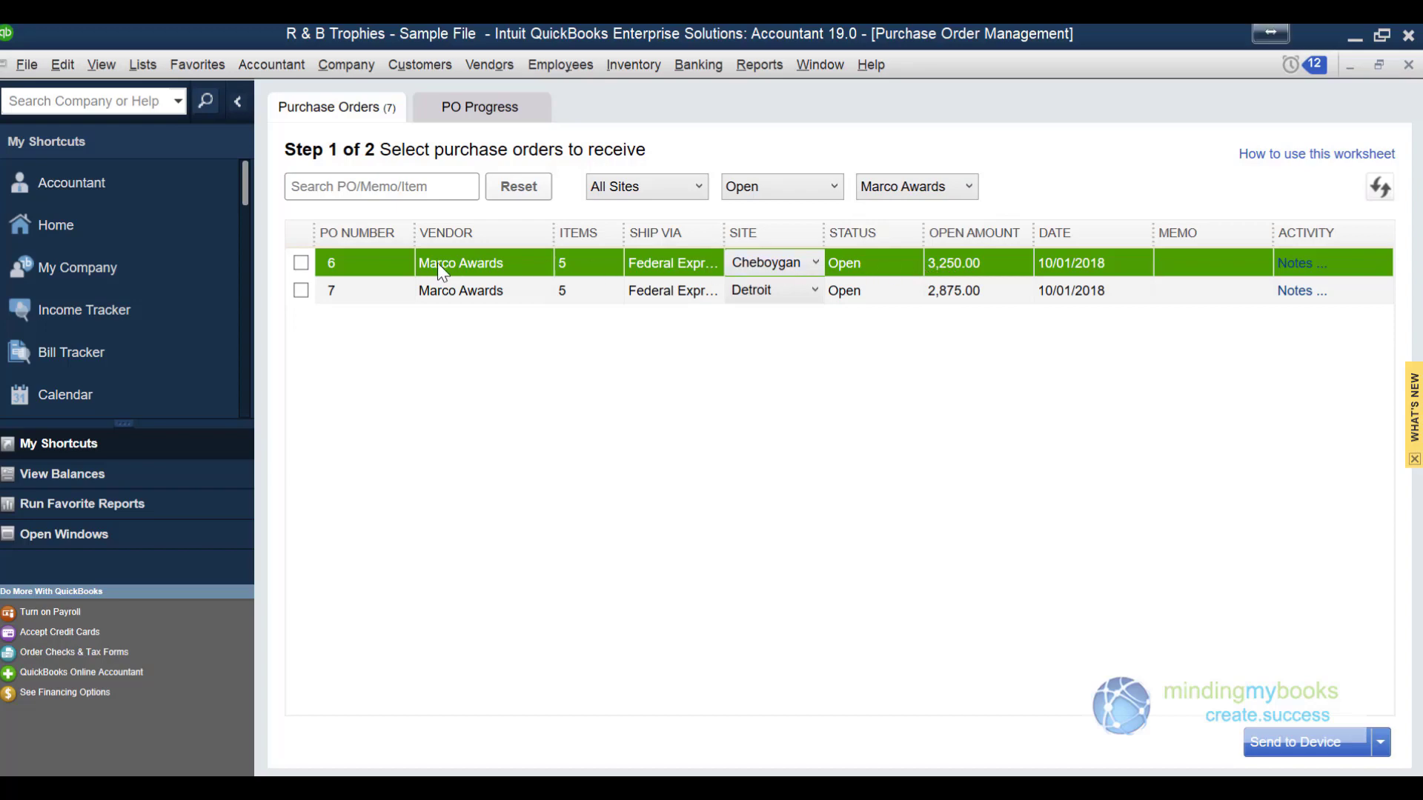
Check PO 6 for receiving and set its site to Detroit.
{"action": "left_click", "coordinate": [301, 264]}
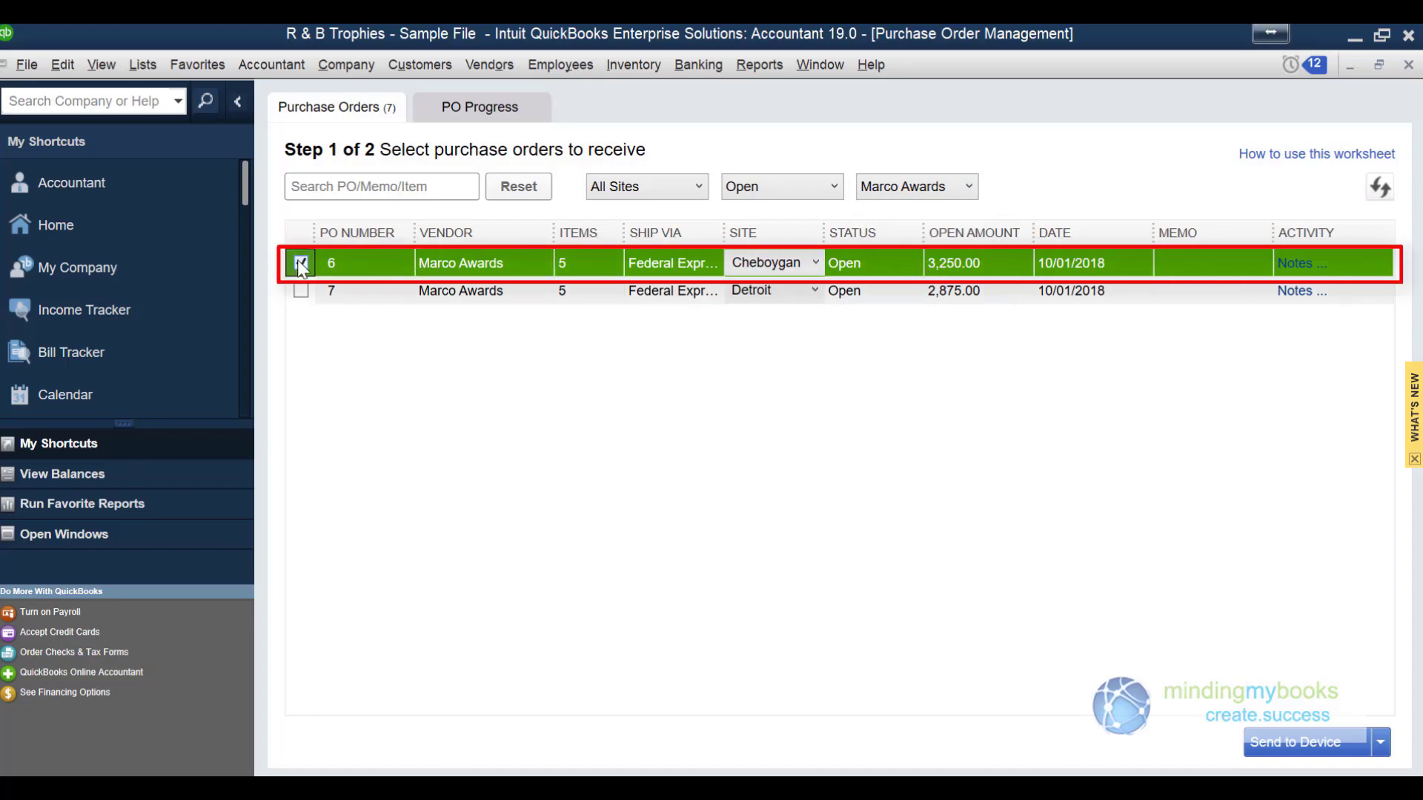
{"action": "left_click", "coordinate": [813, 263]}
{"action": "left_click", "coordinate": [790, 303]}
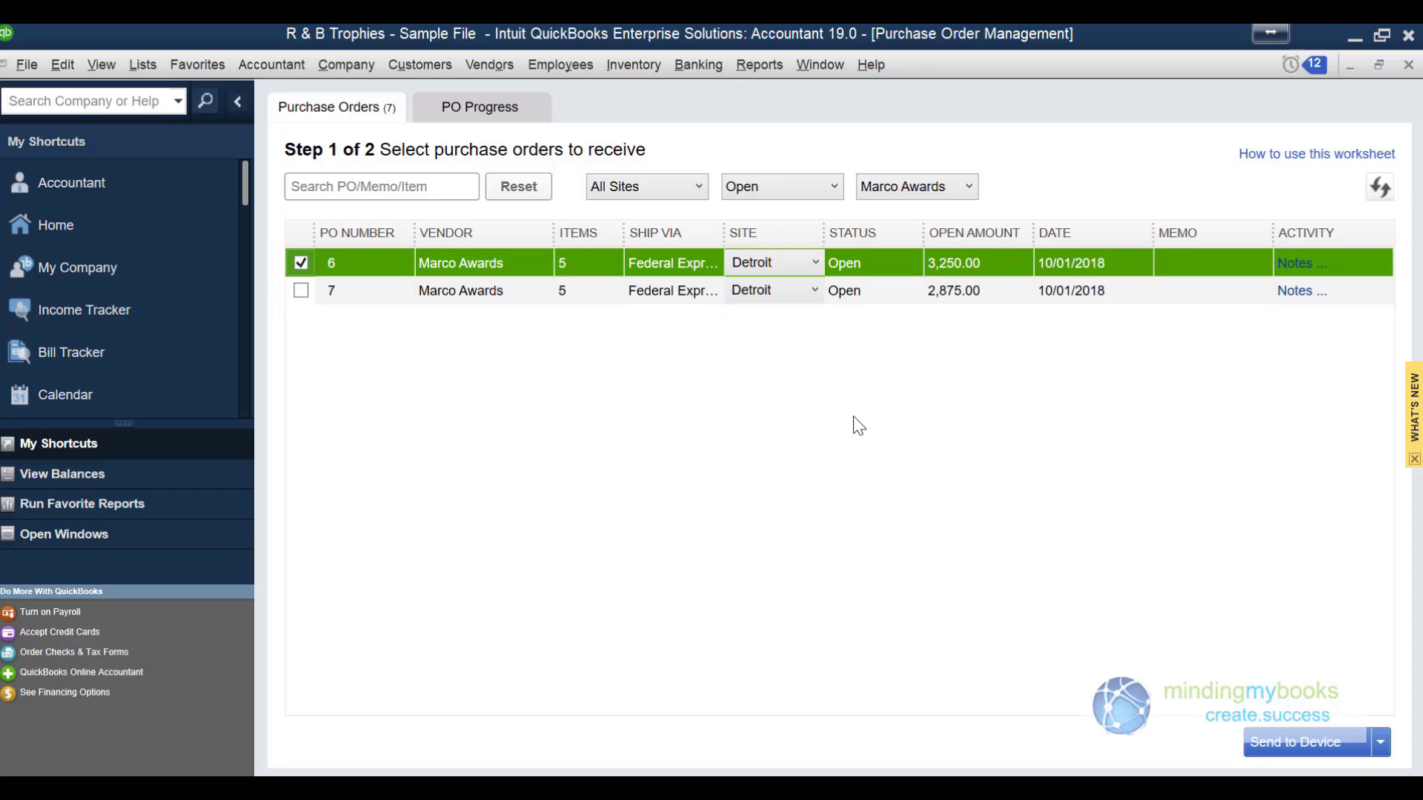
Send PO 6 to the device with note 'Mark any damaged boxes when receiving' and a receiver assigned.
{"action": "left_click", "coordinate": [1274, 744]}
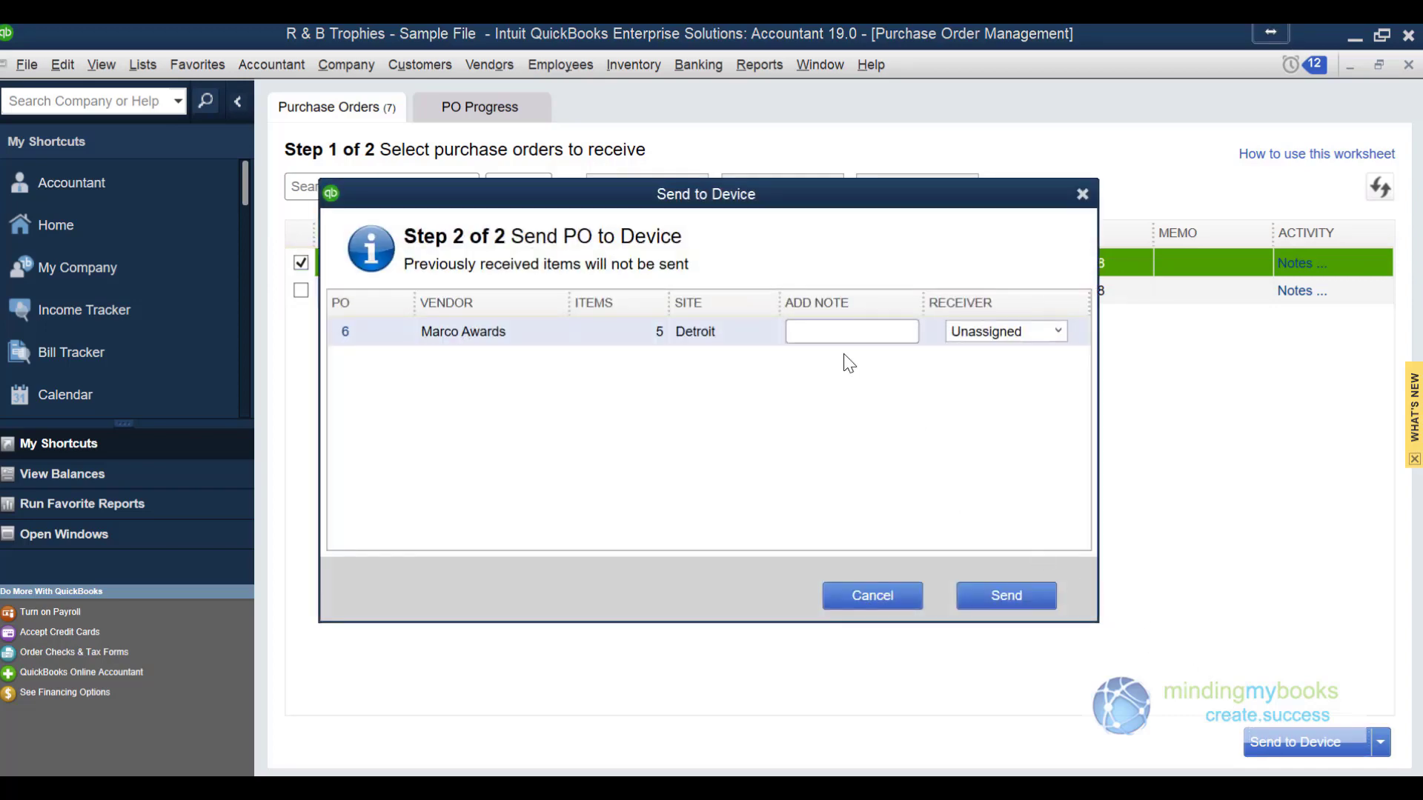
{"action": "left_click", "coordinate": [842, 331]}
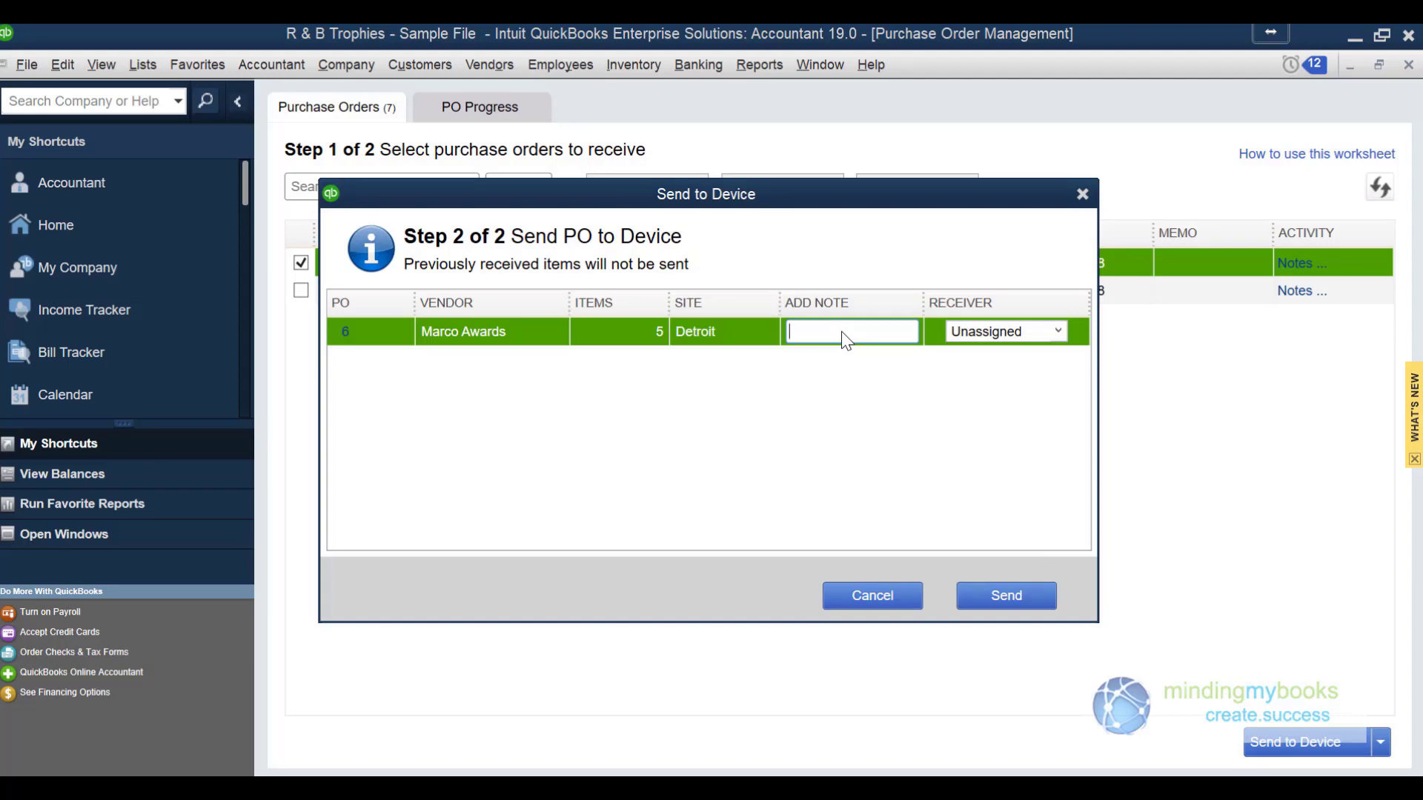
{"action": "type", "text": "Mark any damaged boxes when receiving"}
{"action": "left_click", "coordinate": [1059, 332]}
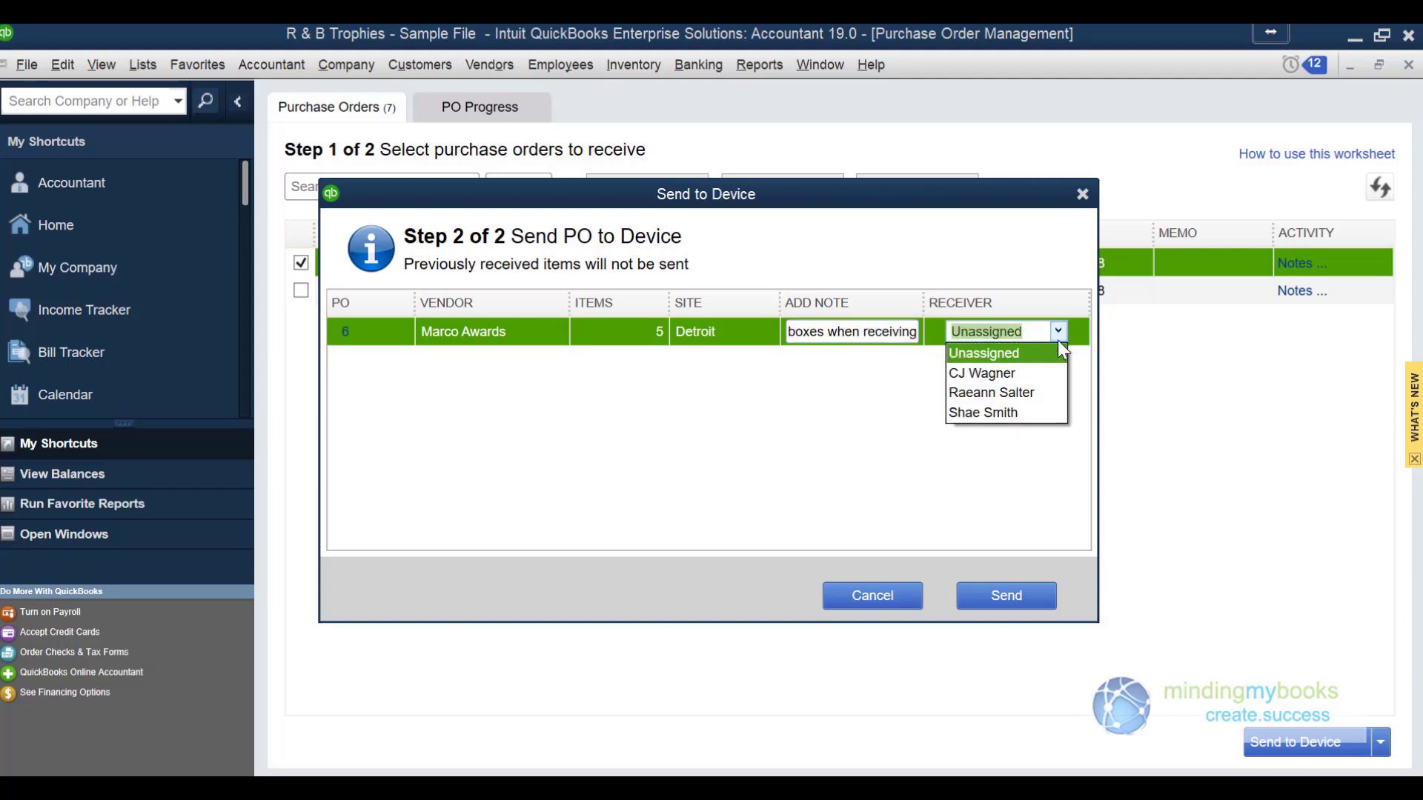
{"action": "left_click", "coordinate": [1045, 393]}
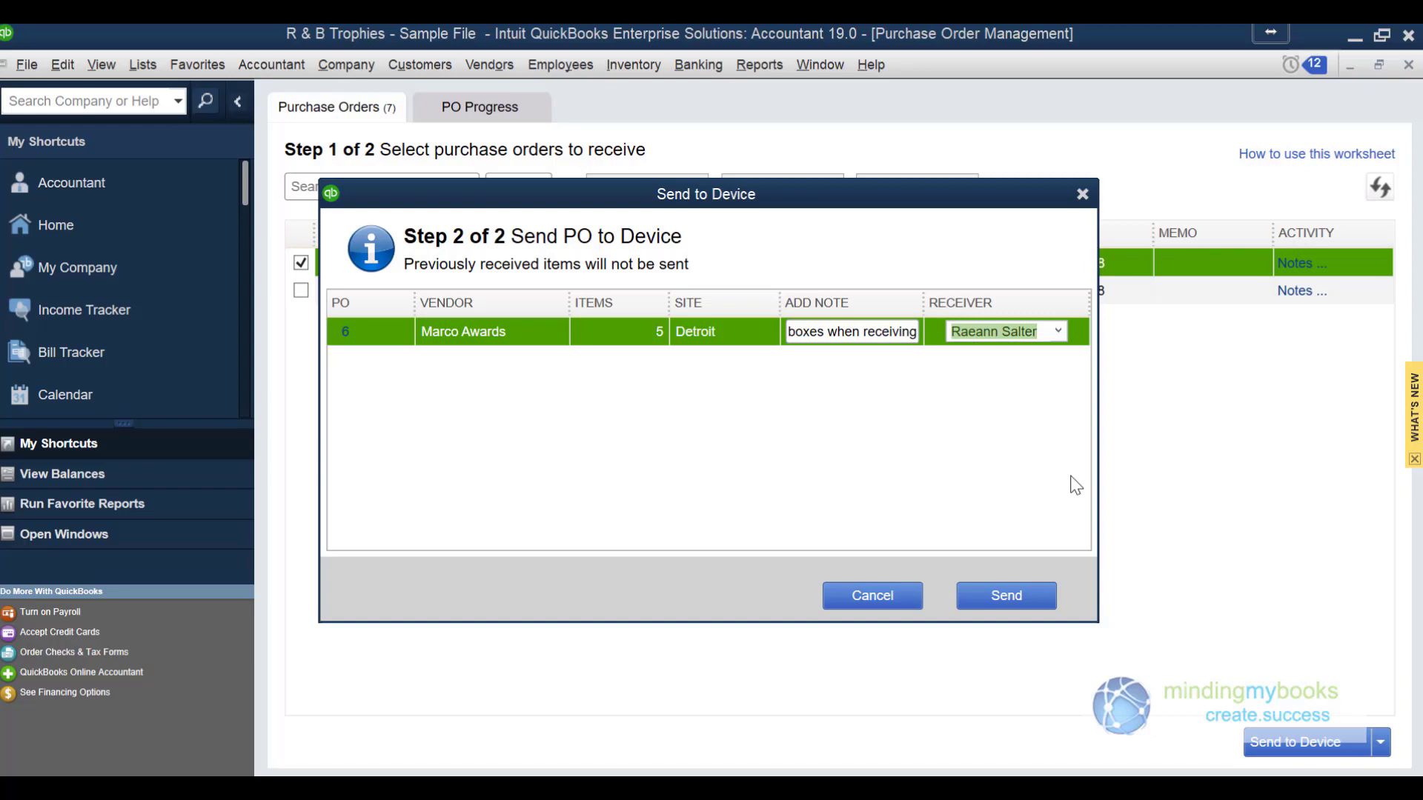
{"action": "left_click", "coordinate": [1030, 597]}
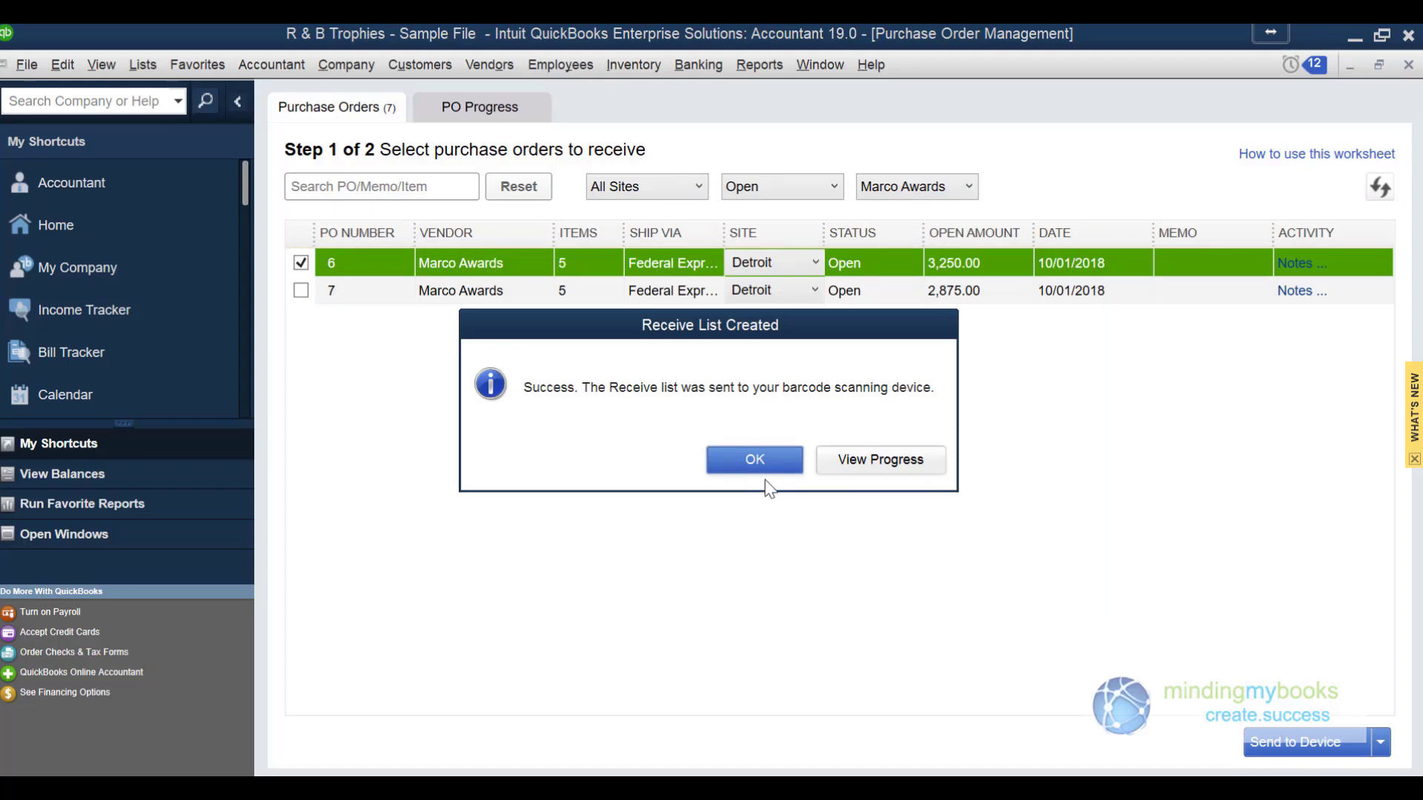
{"action": "left_click", "coordinate": [751, 461]}
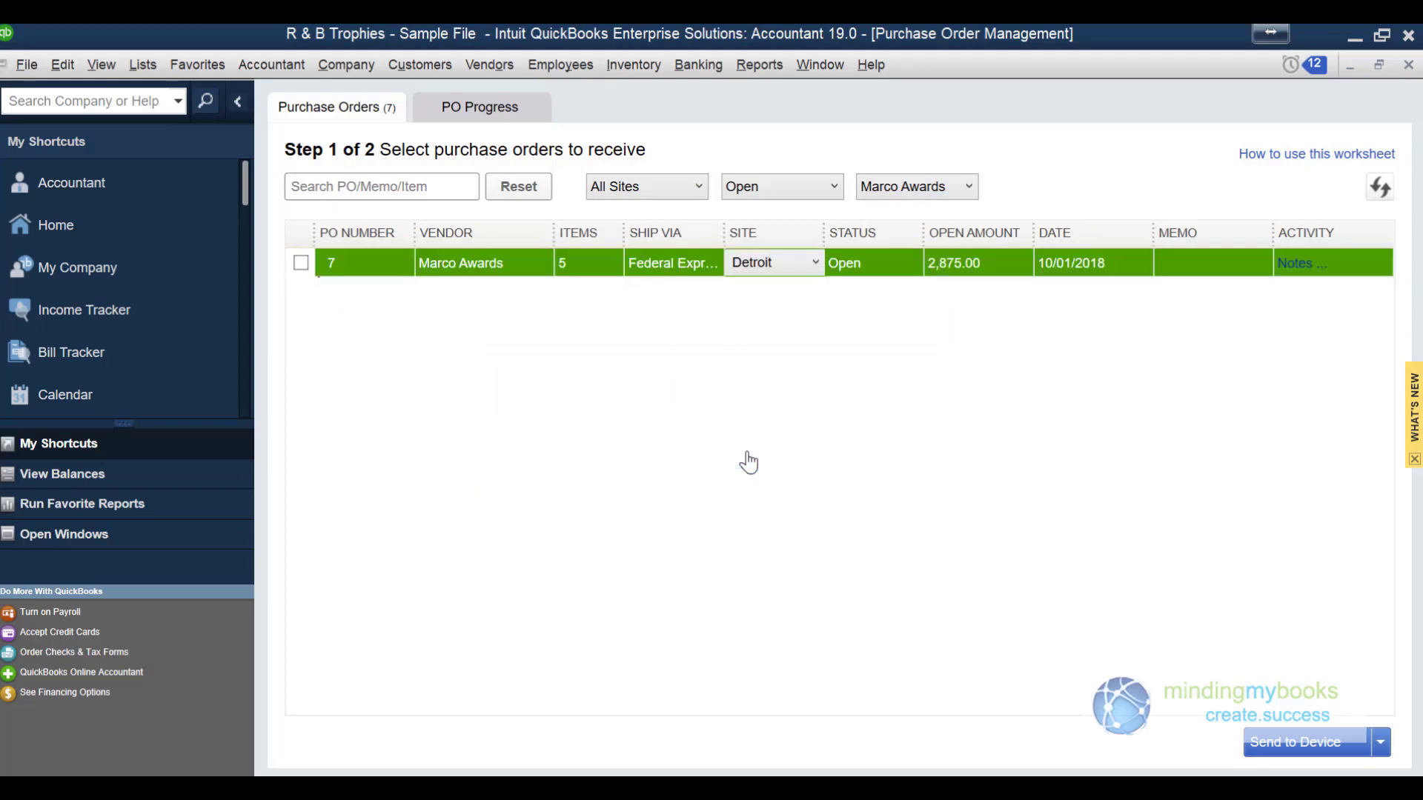